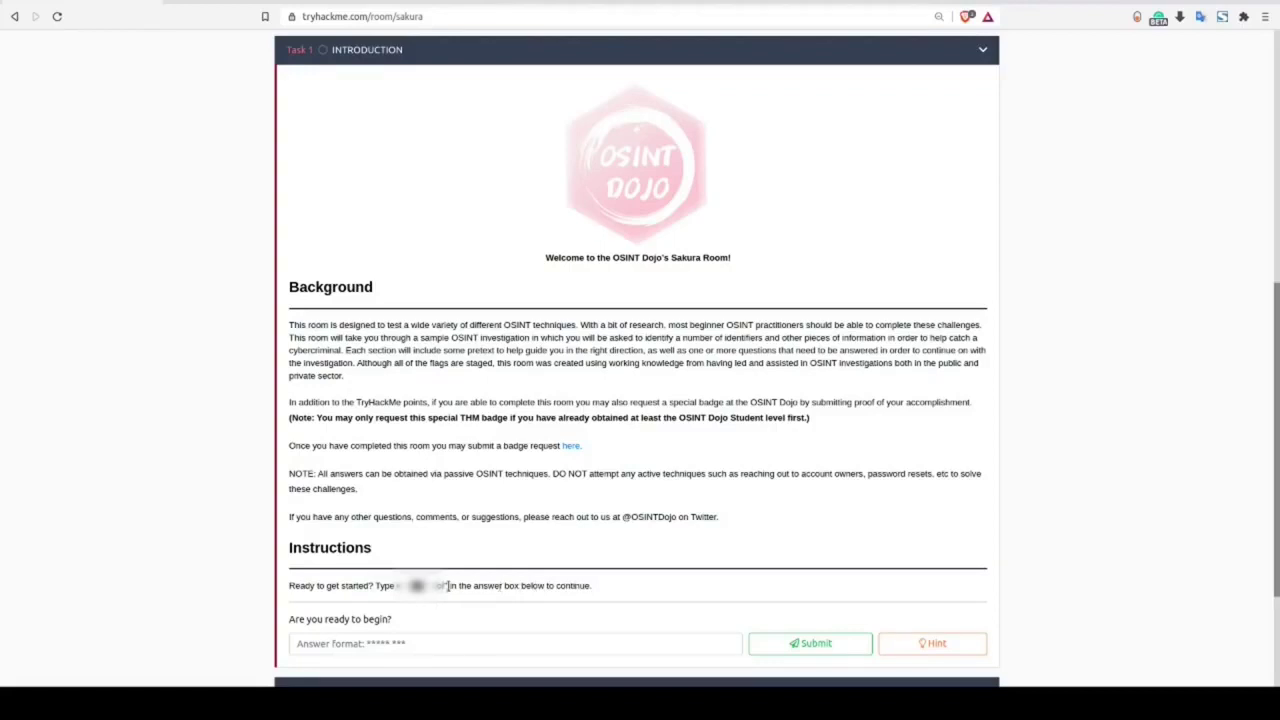
Submit the requested phrase as the answer to "Are you ready to begin?" in the Introduction task
{"action": "left_click_drag", "start_coordinate": [444, 586], "coordinate": [396, 640]}
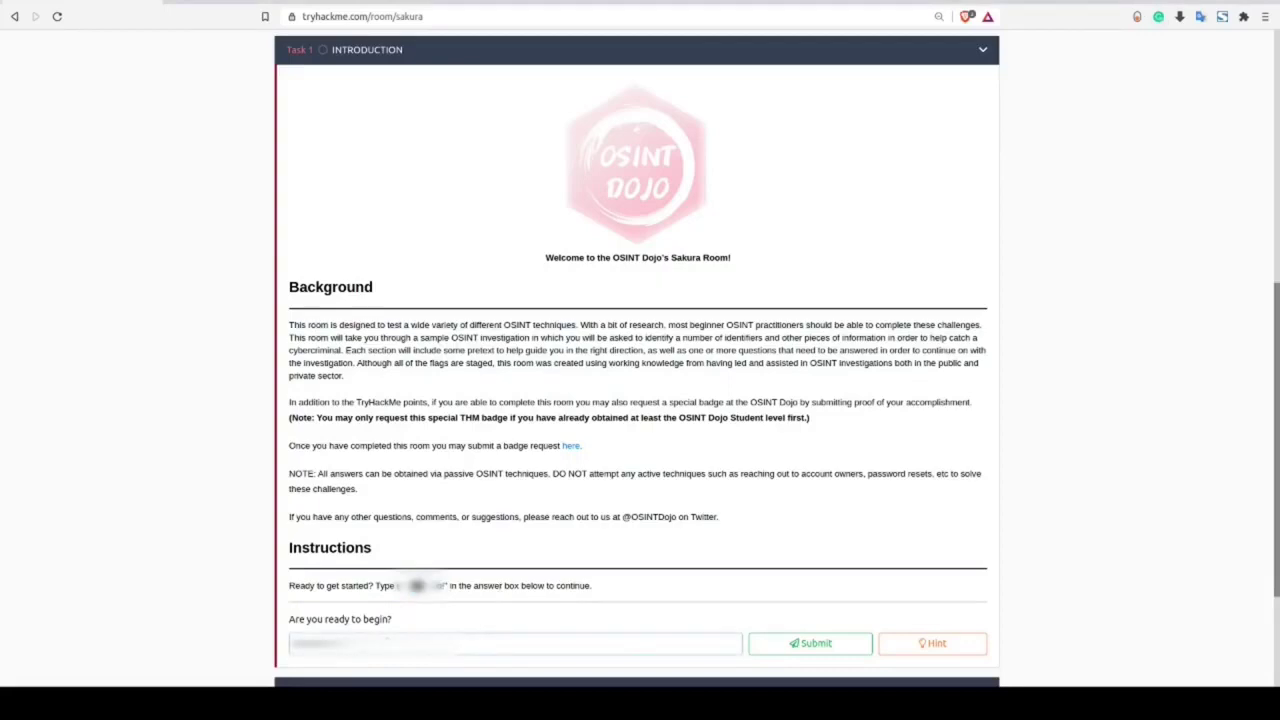
{"action": "left_click", "coordinate": [812, 644]}
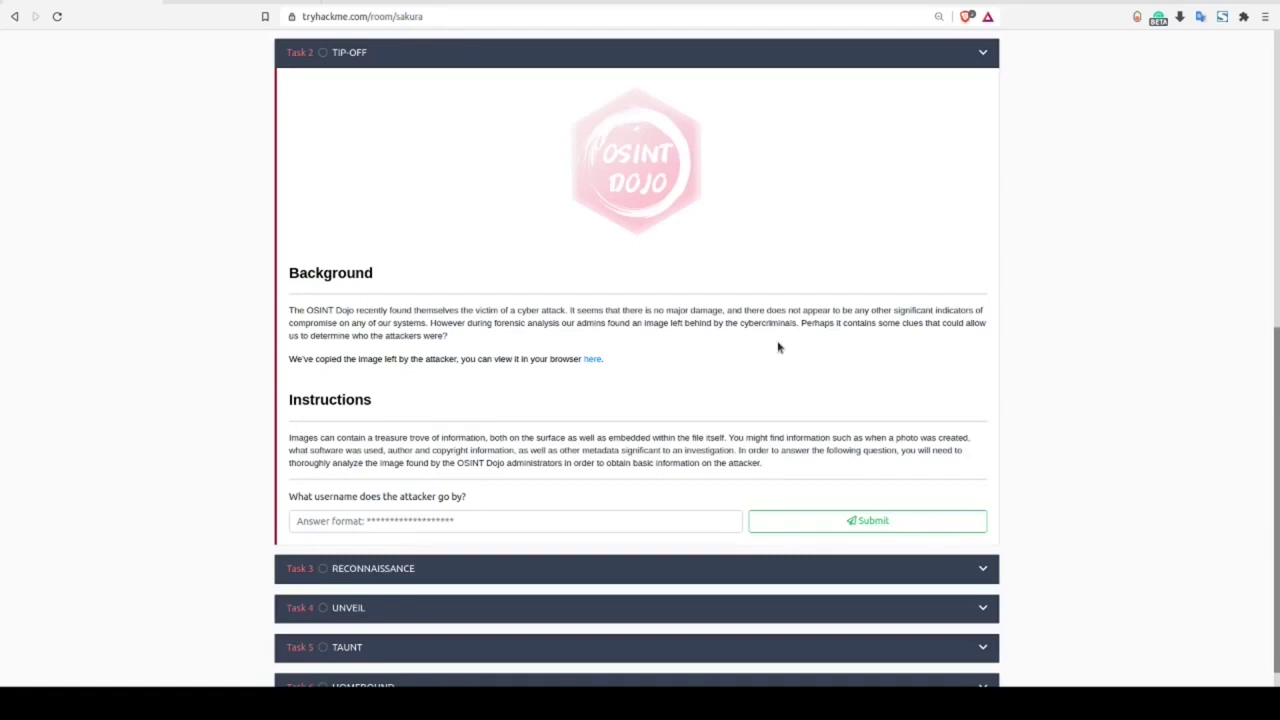
Open the attacker's image linked in the Tip-Off task in a new tab and inspect its source code
{"action": "right_click", "coordinate": [588, 361]}
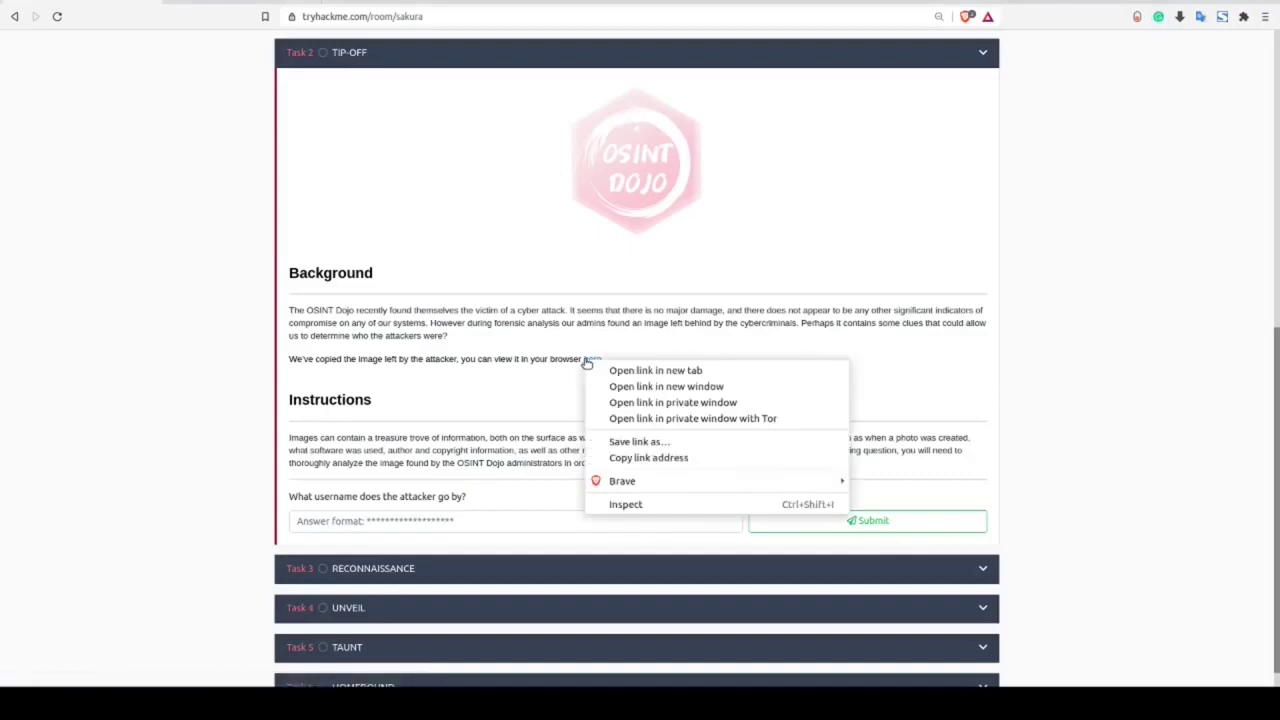
{"action": "left_click", "coordinate": [603, 373]}
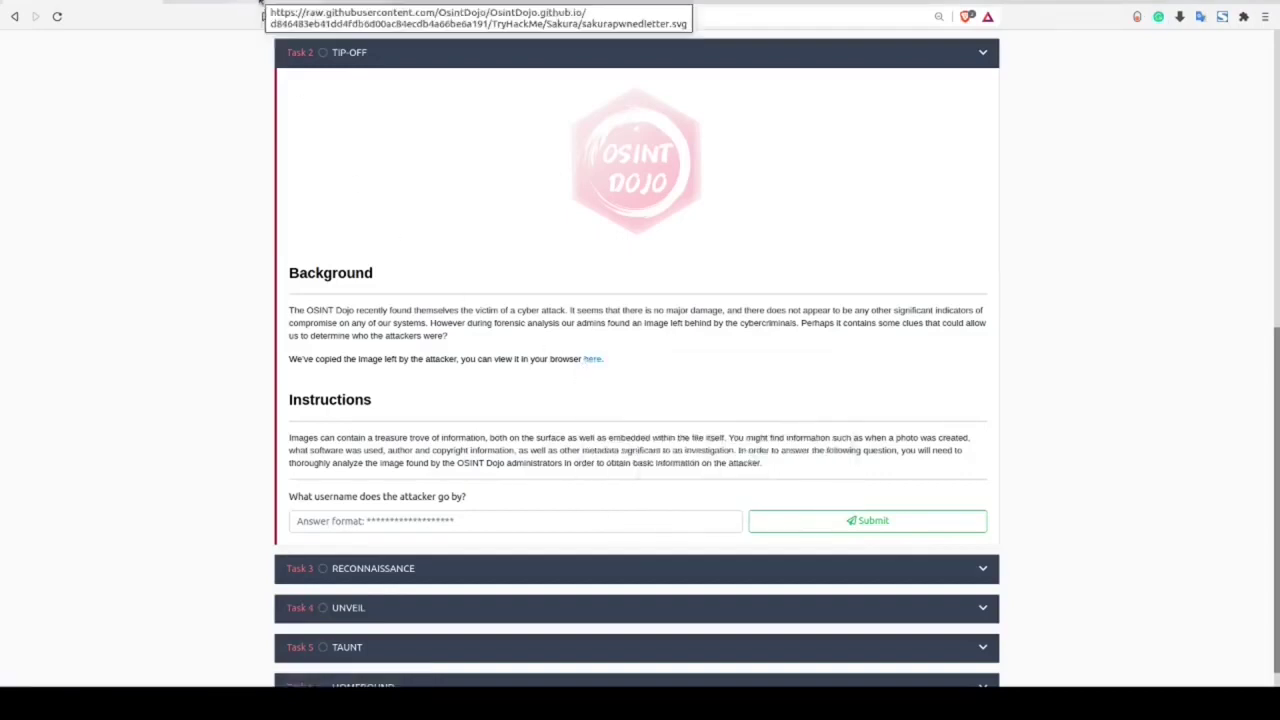
{"action": "left_click", "coordinate": [254, 4]}
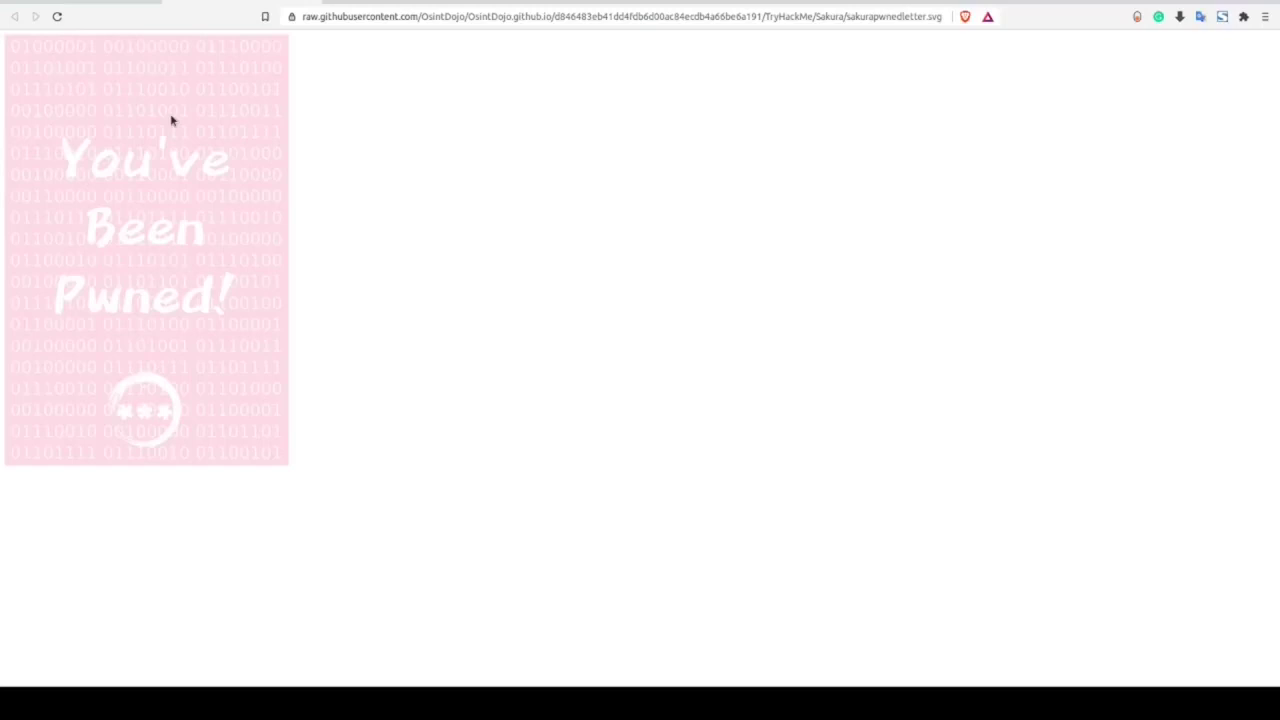
{"action": "right_click", "coordinate": [171, 121]}
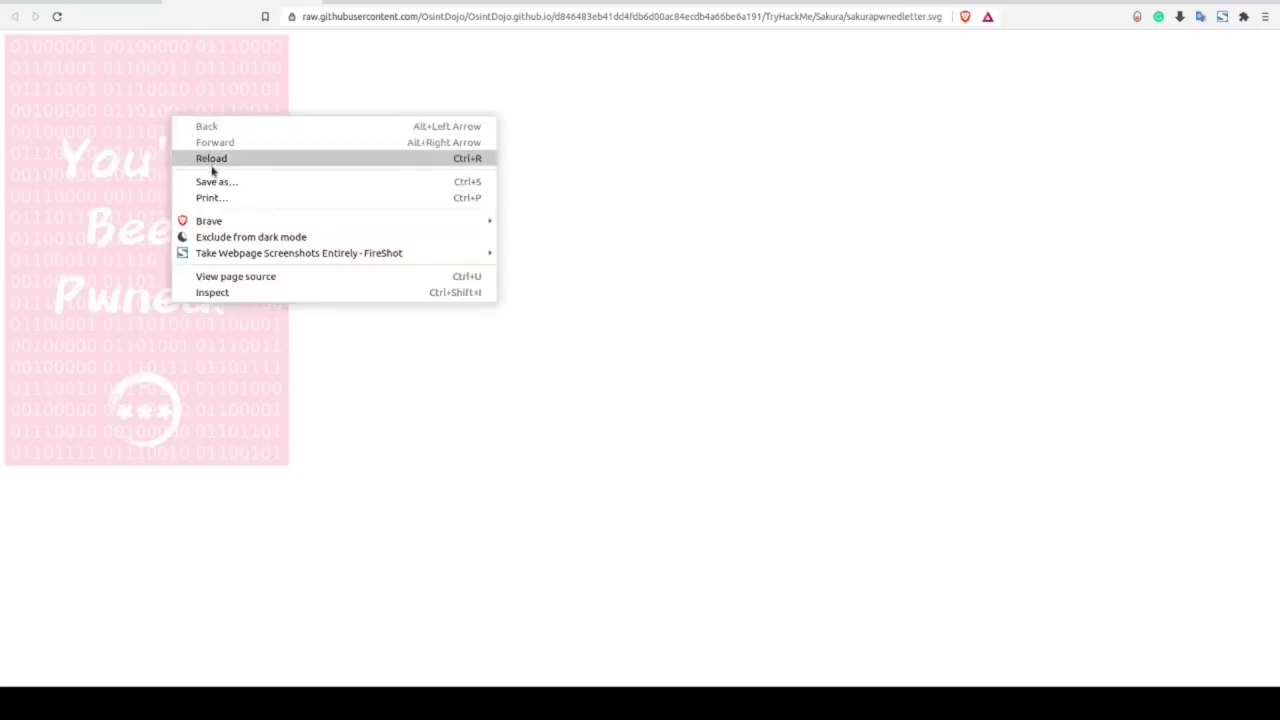
{"action": "left_click", "coordinate": [212, 292]}
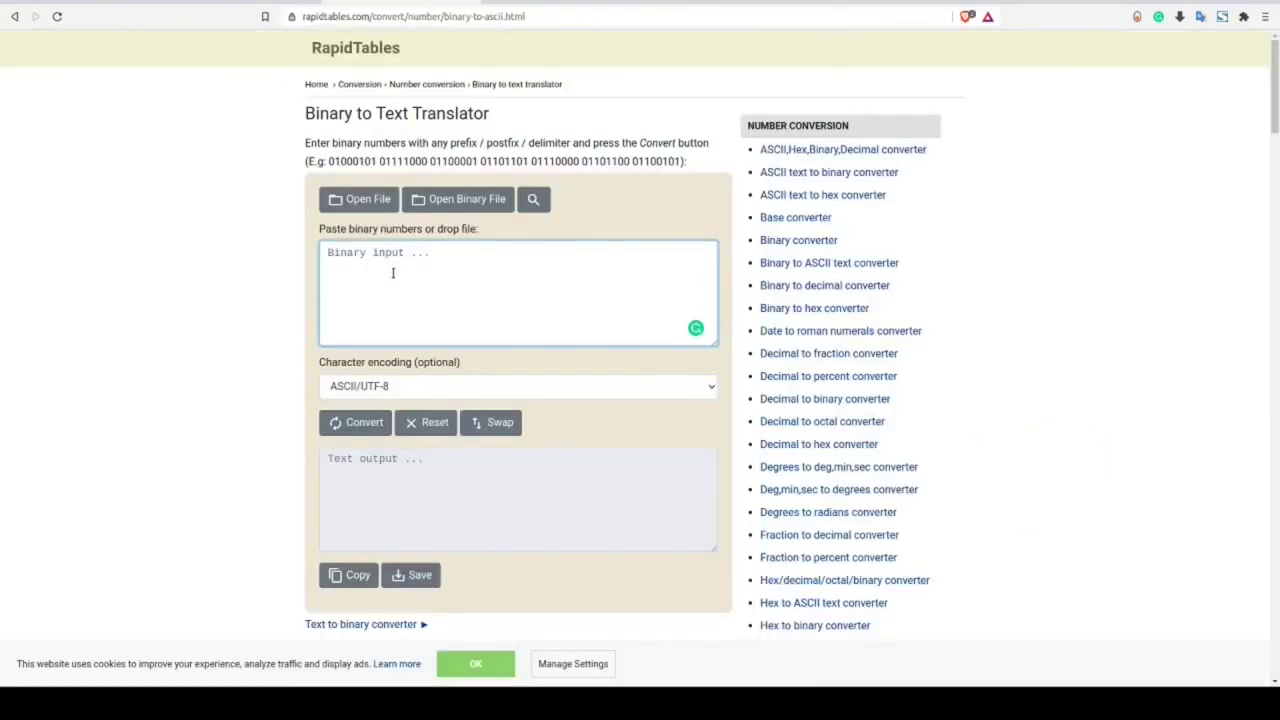
Paste the binary code from the image into the RapidTables Binary to Text Translator and convert it as ASCII/UTF-8
{"action": "key", "text": "ctrl+v"}
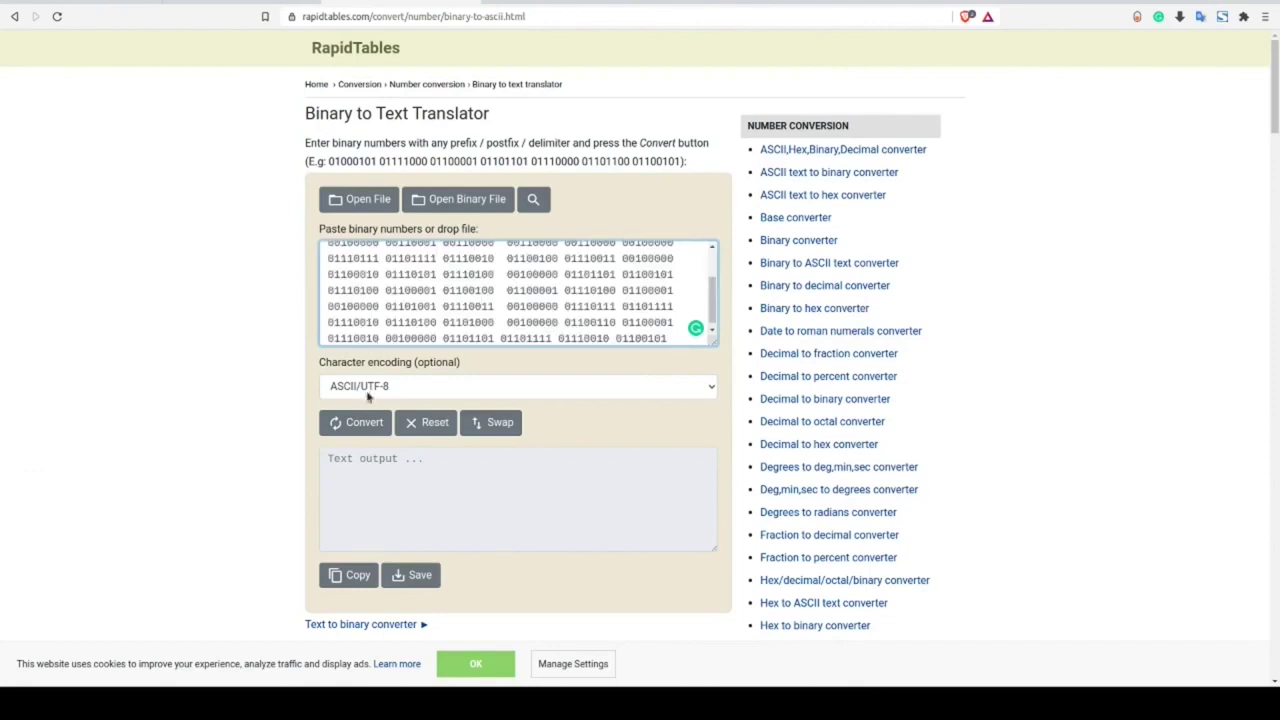
{"action": "left_click", "coordinate": [362, 422]}
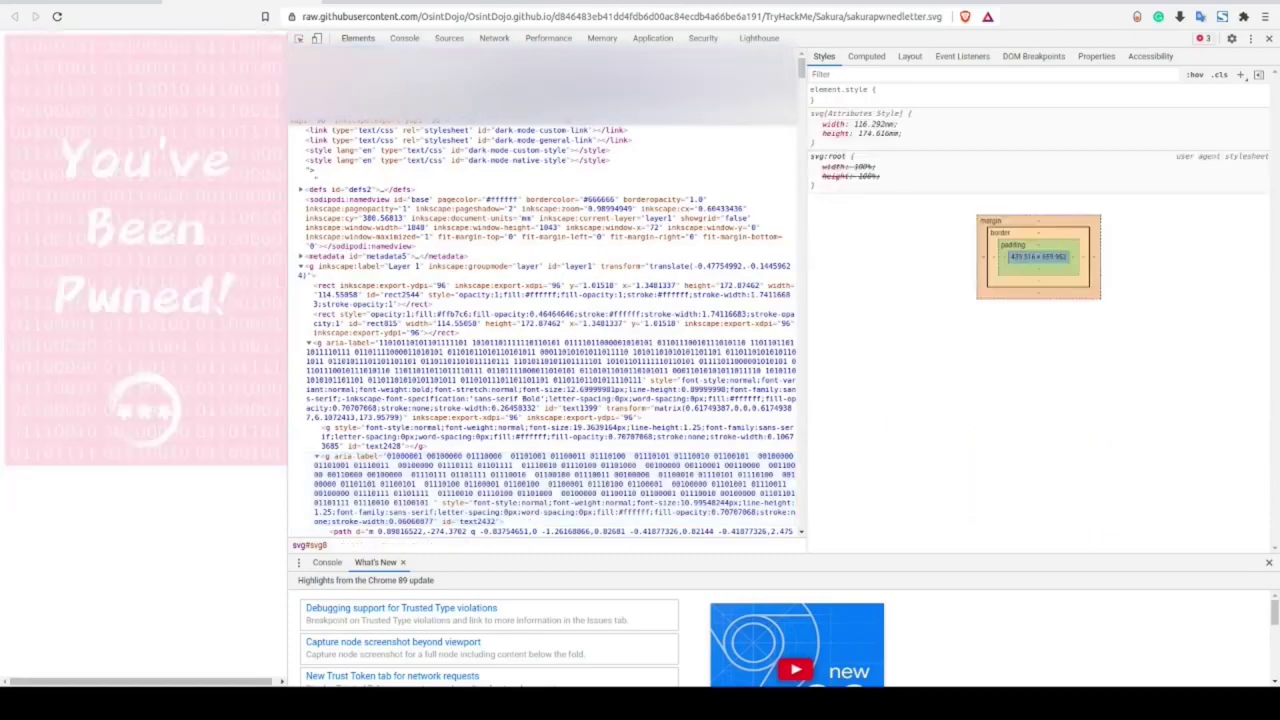
Return to the Sakura room and submit the attacker's username as the Tip-Off answer
{"action": "left_click", "coordinate": [150, 6]}
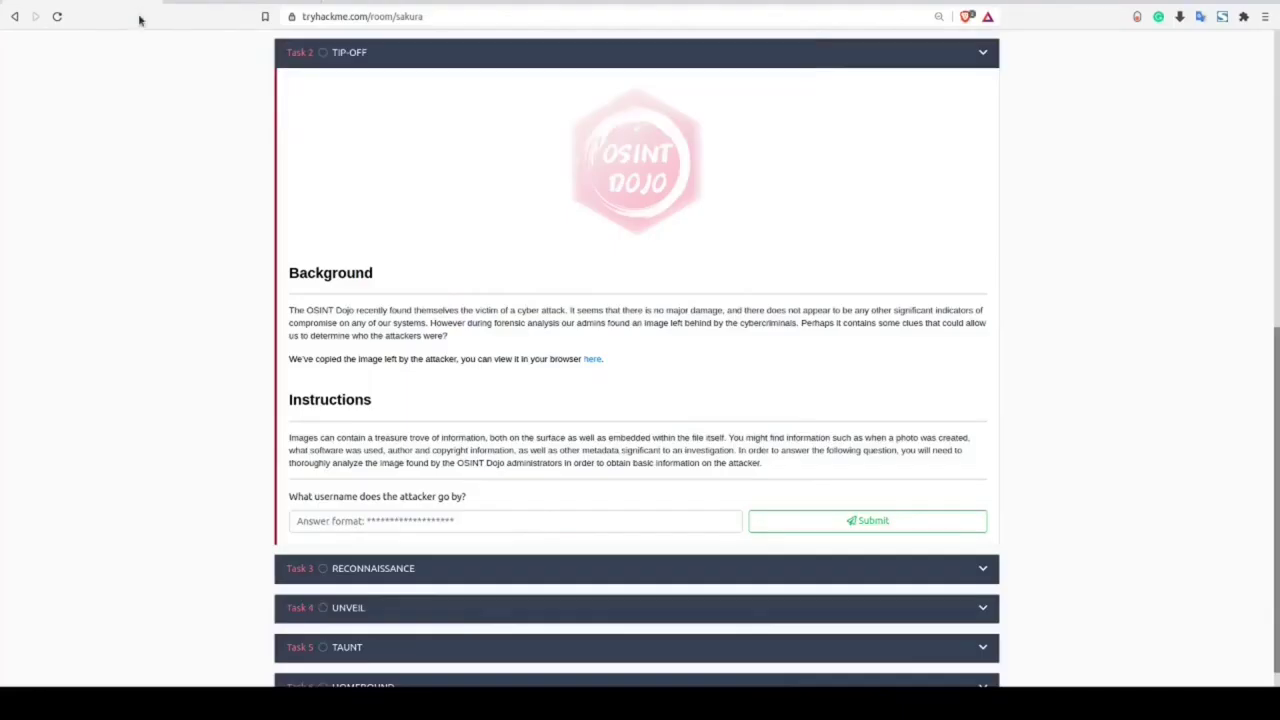
{"action": "left_click", "coordinate": [816, 523]}
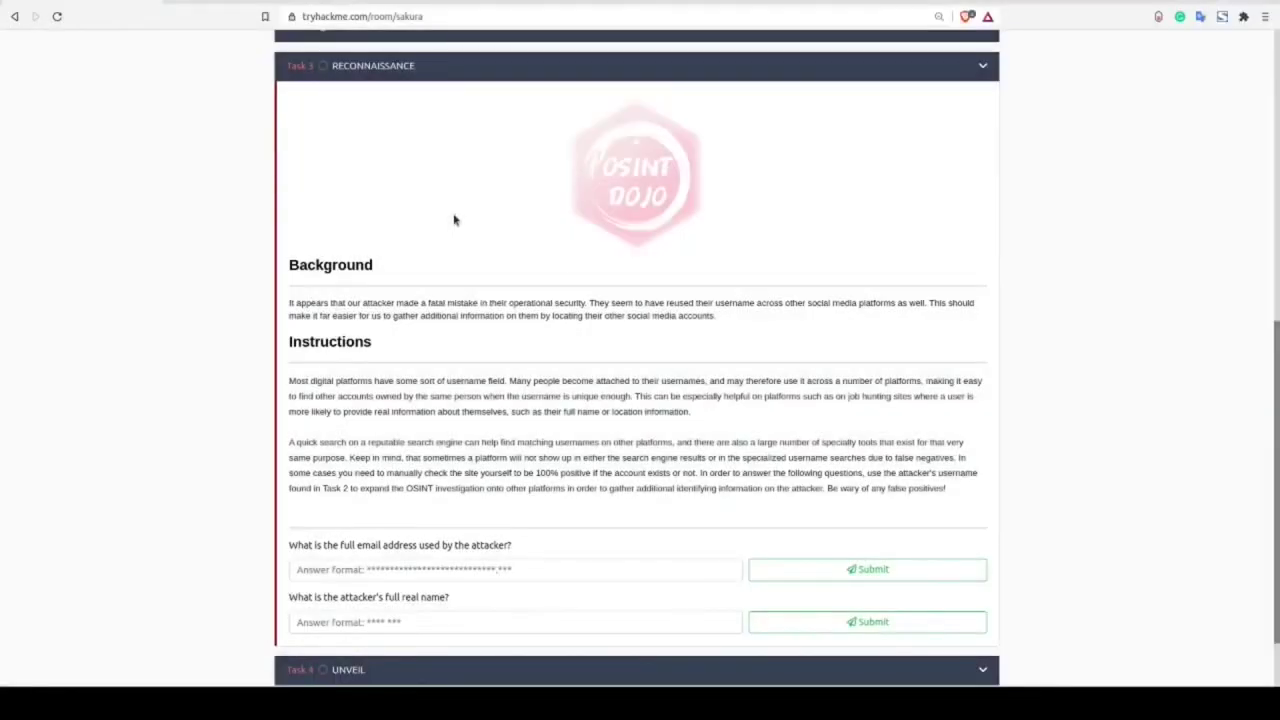
Copy the attacker's username from the completed Tip-Off task and search for it on WhatsMyName
{"action": "scroll", "coordinate": [453, 220], "scroll_direction": "up", "scroll_amount": 2}
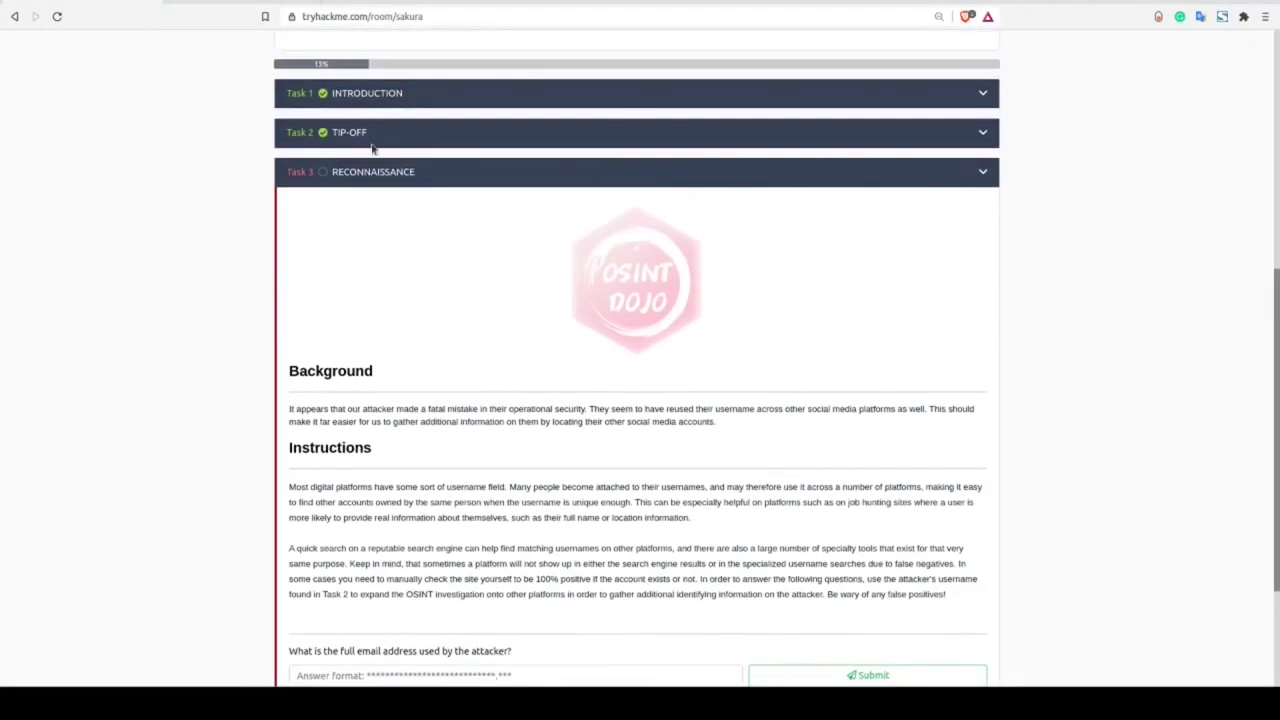
{"action": "left_click", "coordinate": [362, 132]}
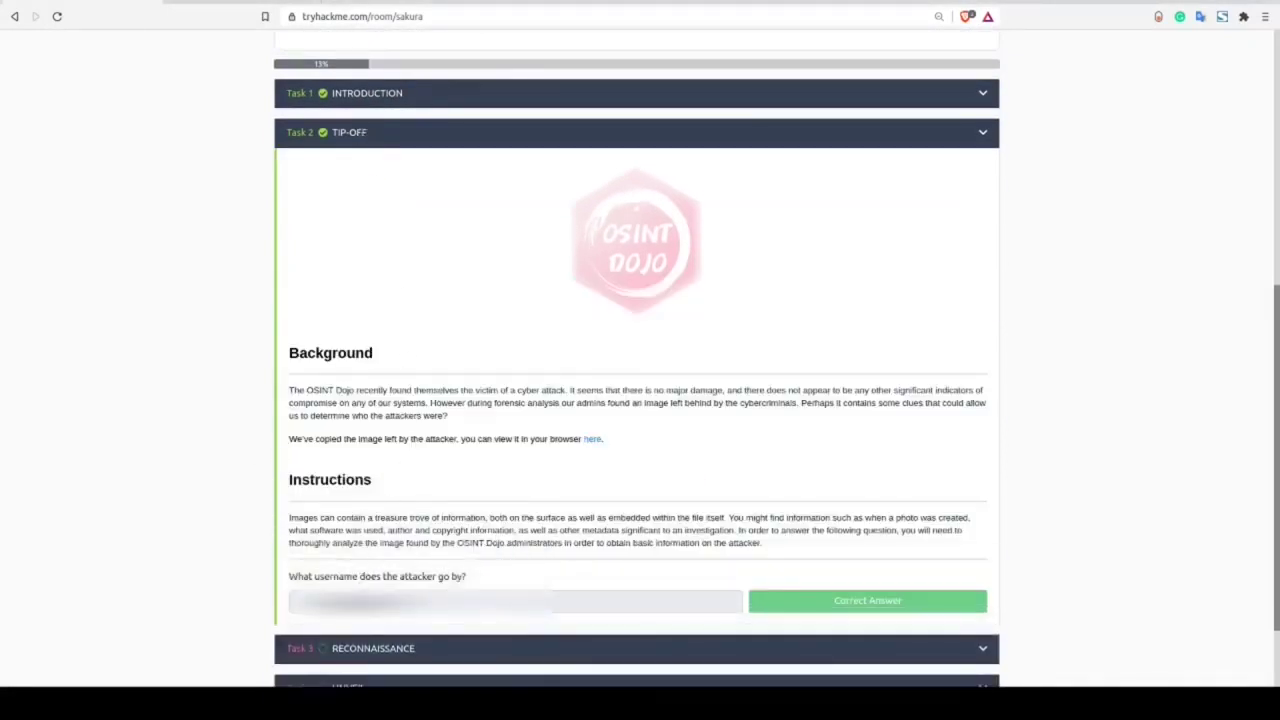
{"action": "double_click", "coordinate": [360, 600]}
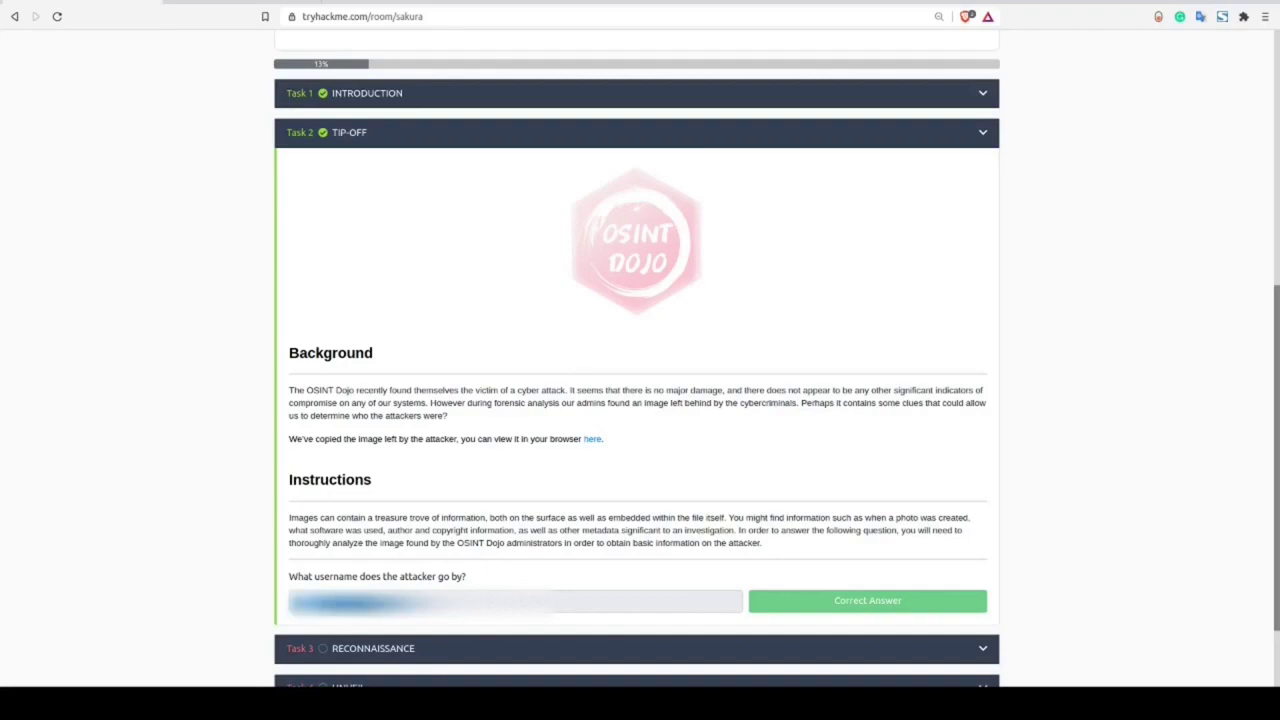
{"action": "left_click", "coordinate": [251, 4]}
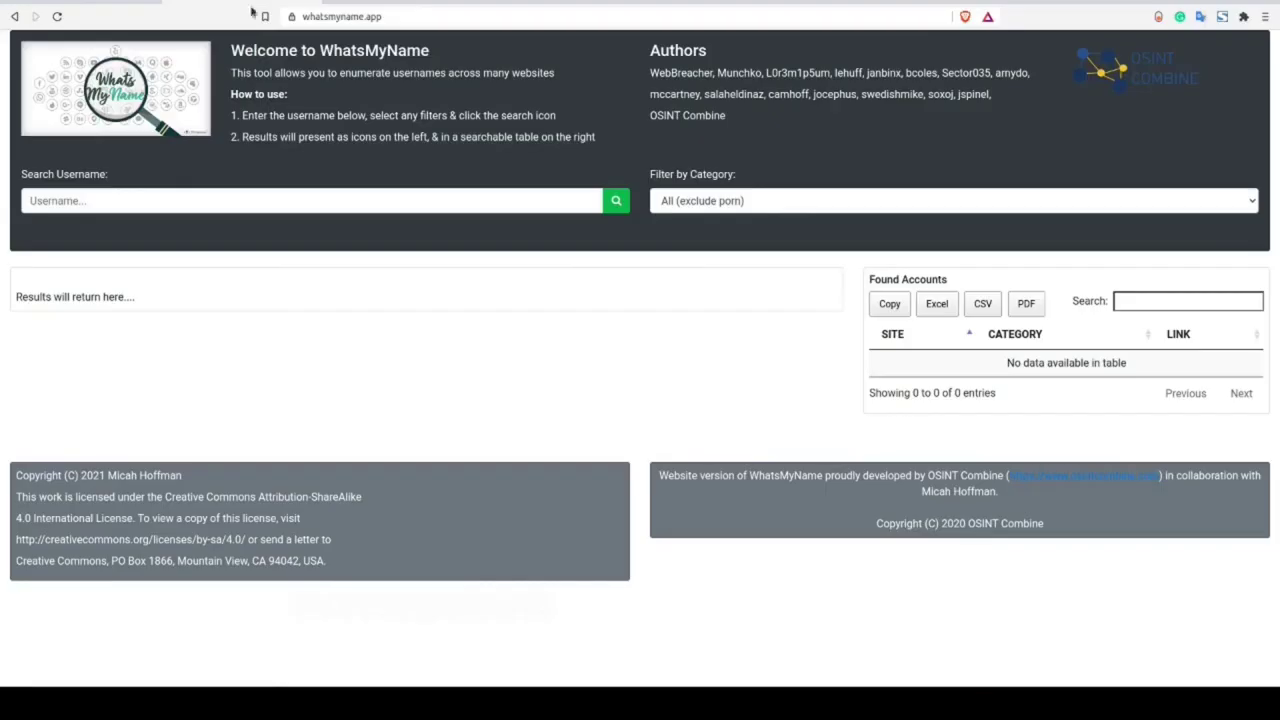
{"action": "left_click", "coordinate": [295, 204]}
{"action": "key", "text": "ctrl+v"}
{"action": "left_click", "coordinate": [616, 202]}
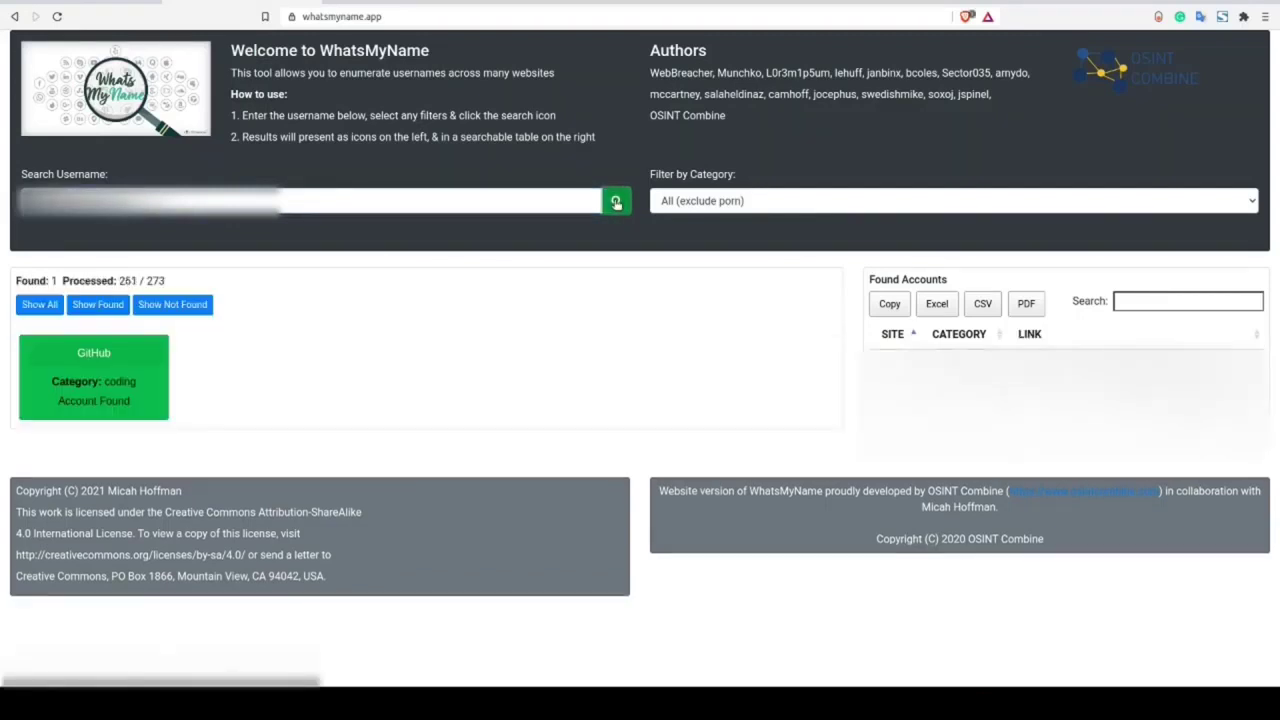
Open the matching account's GitHub profile and view the publickey file in its PGP repository
{"action": "left_click", "coordinate": [86, 354]}
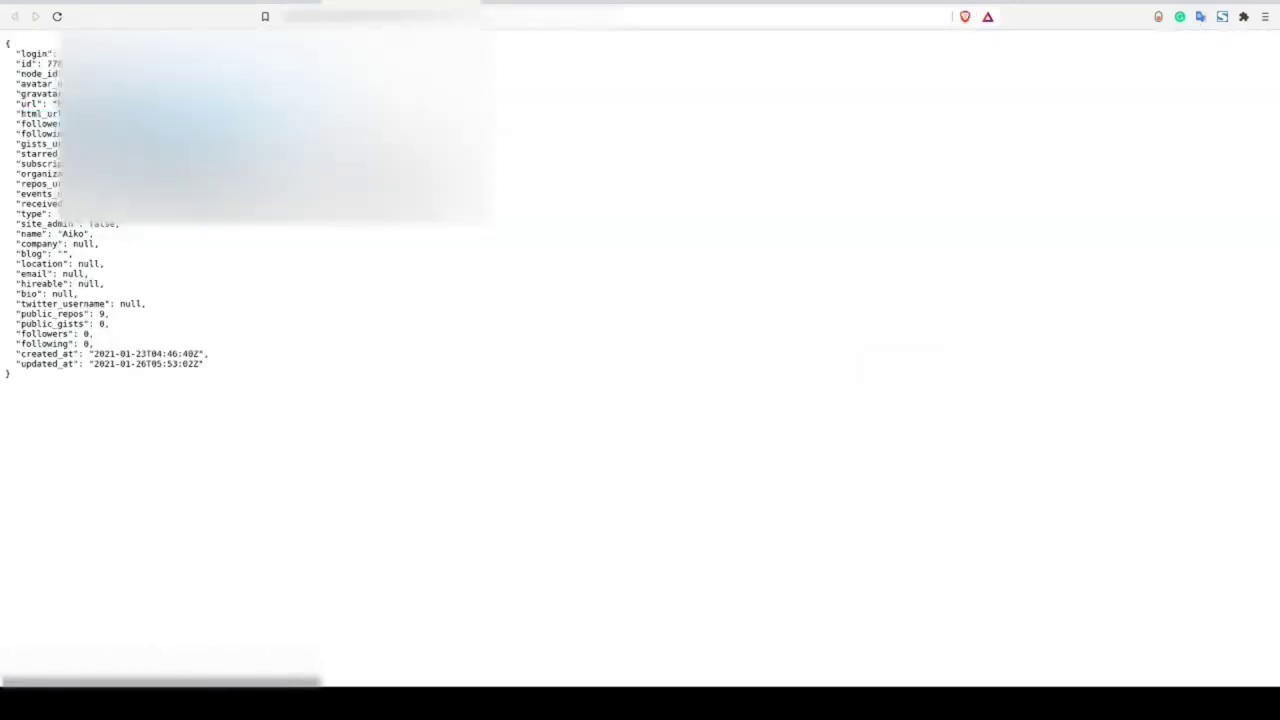
{"action": "key", "text": "Return"}
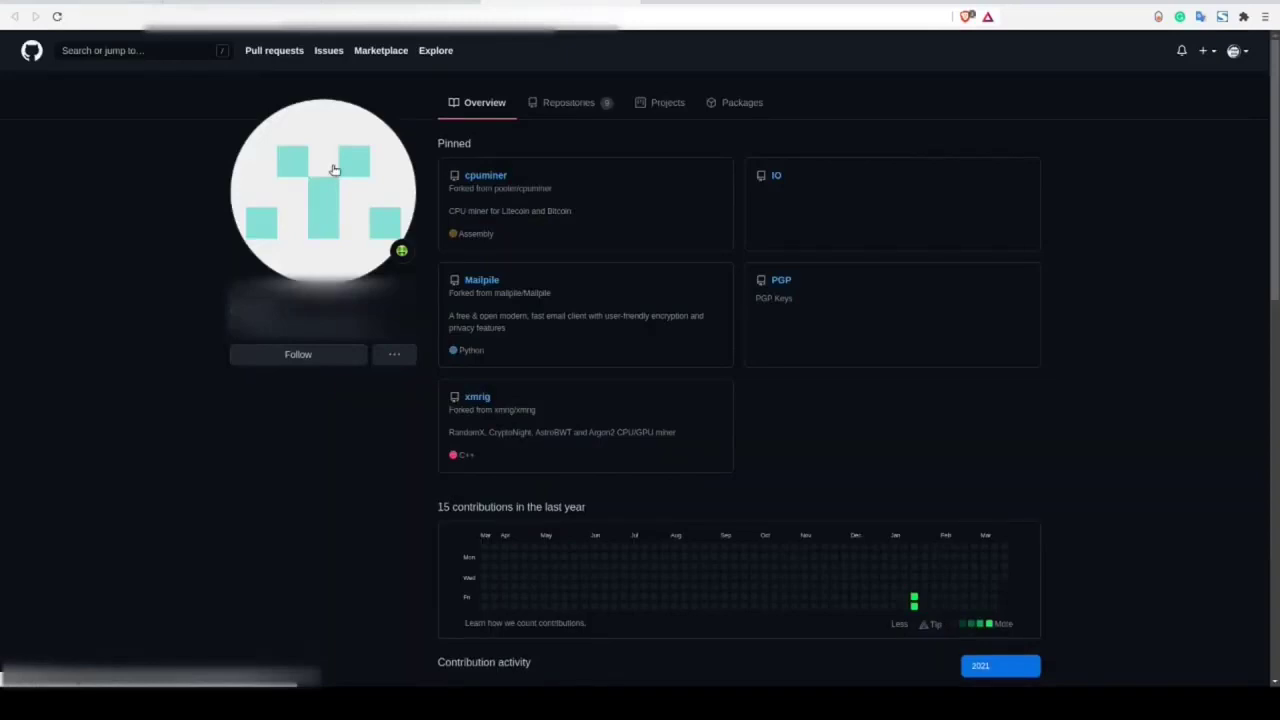
{"action": "left_click", "coordinate": [784, 283]}
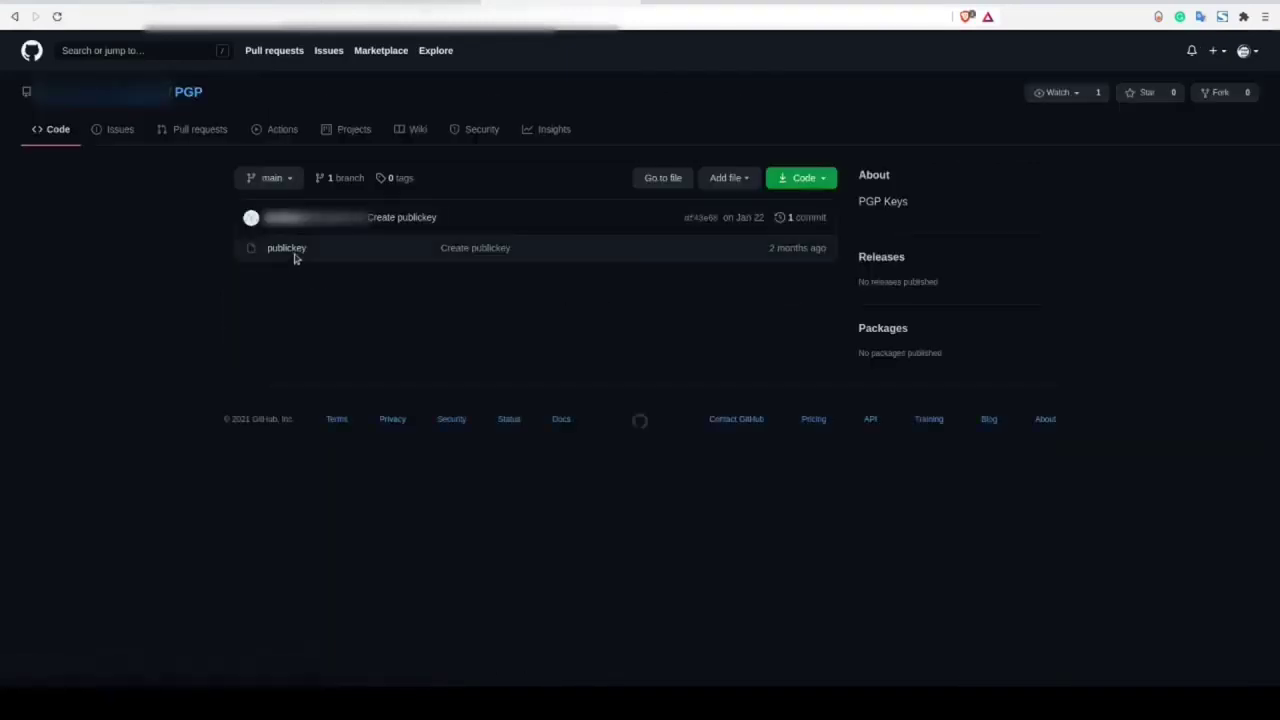
{"action": "left_click", "coordinate": [289, 250]}
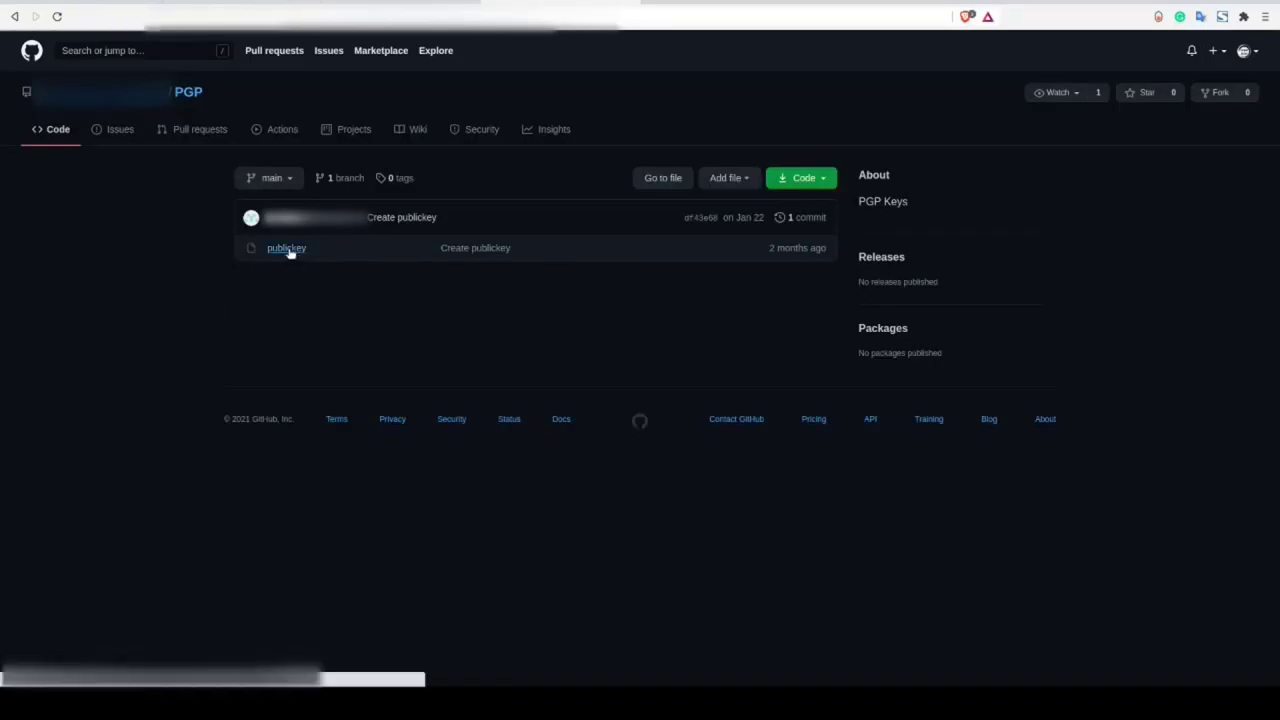
Copy the entire PGP public key block from the publickey file
{"action": "left_click_drag", "start_coordinate": [270, 318], "coordinate": [443, 574]}
{"action": "scroll", "coordinate": [286, 343], "scroll_direction": "down", "scroll_amount": 3}
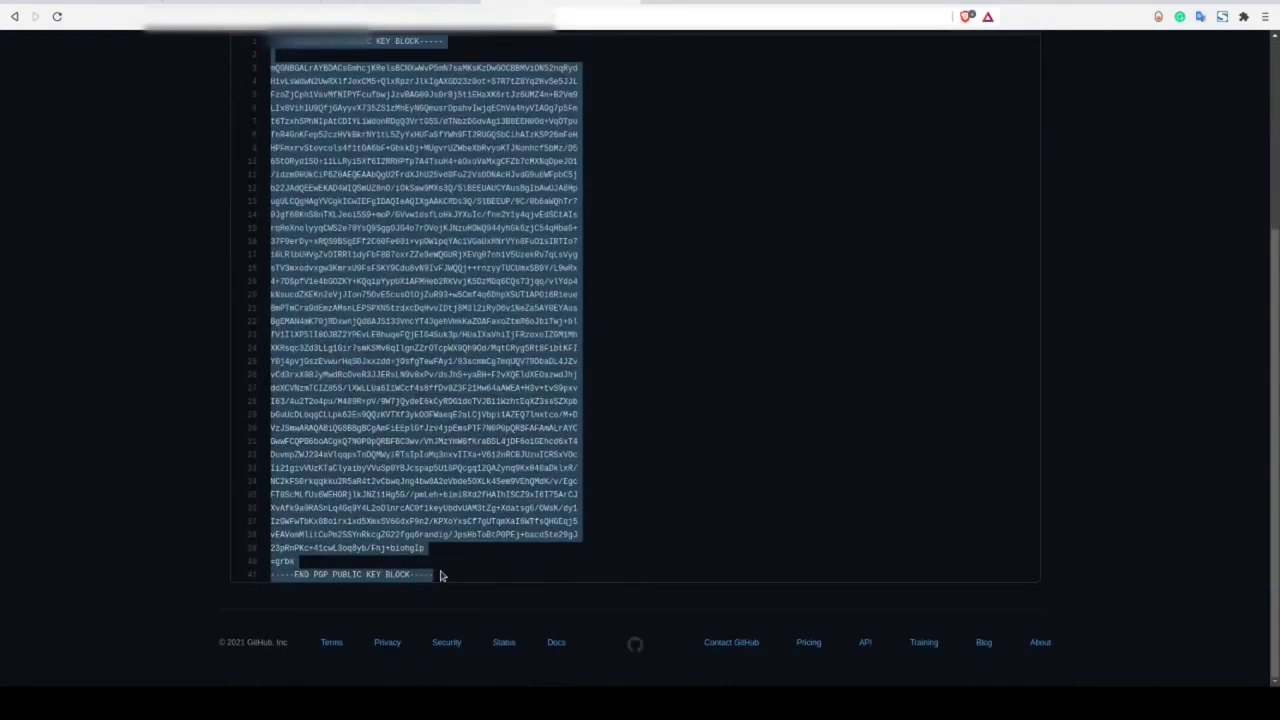
{"action": "right_click", "coordinate": [462, 480]}
{"action": "left_click", "coordinate": [485, 487]}
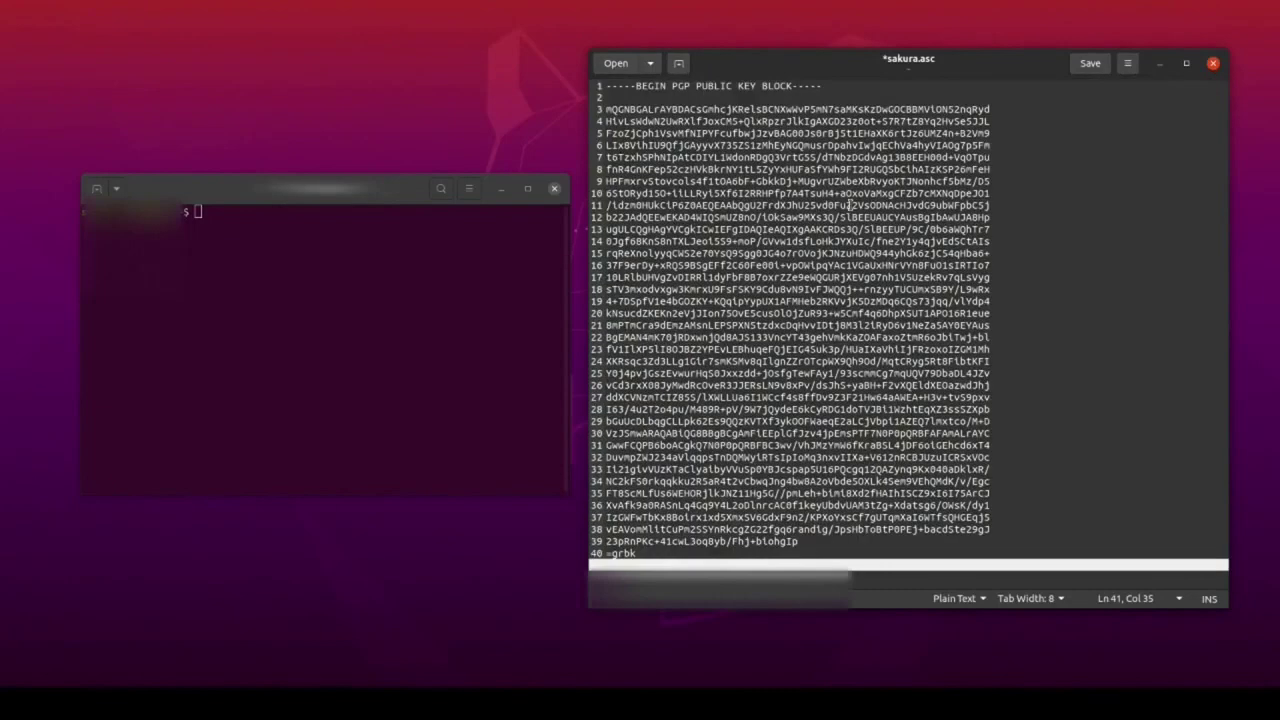
Save the pasted PGP key in sakura.asc and import it in the terminal with gpg --import sakura.asc
{"action": "left_click", "coordinate": [1092, 66]}
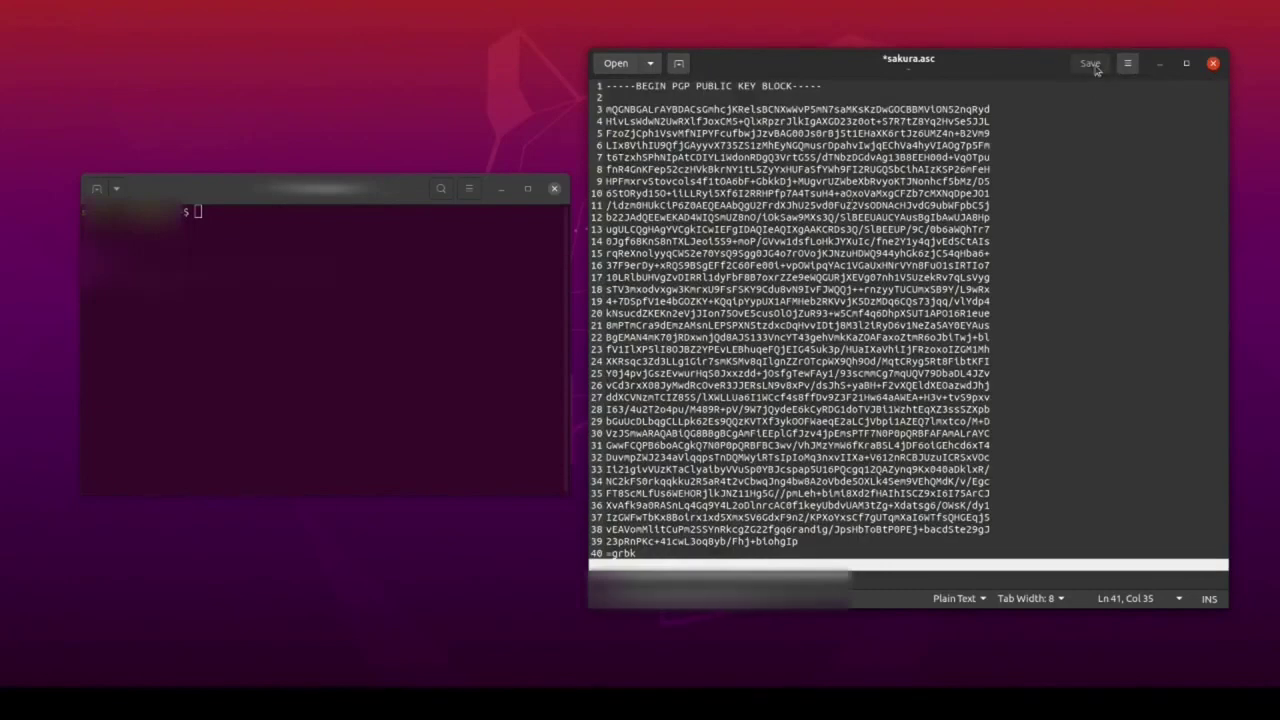
{"action": "left_click", "coordinate": [346, 300]}
{"action": "type", "text": "gpg --import sakura.asc"}
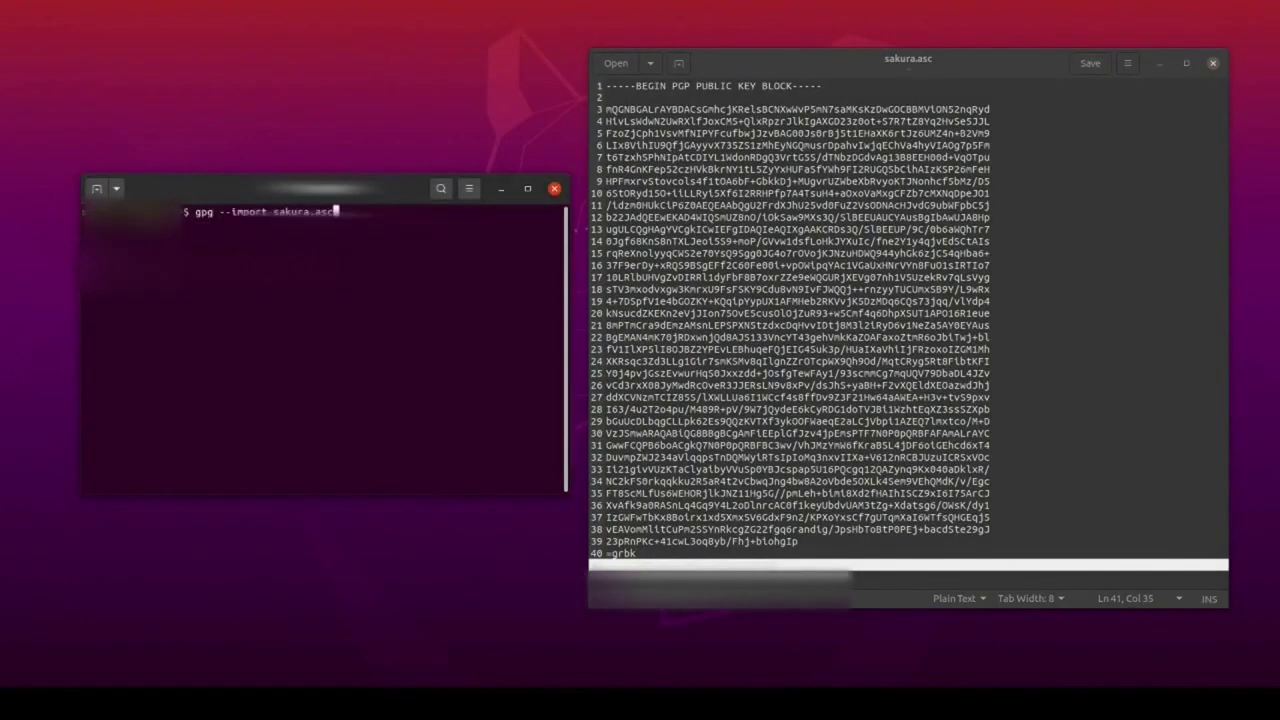
{"action": "key", "text": "Return"}
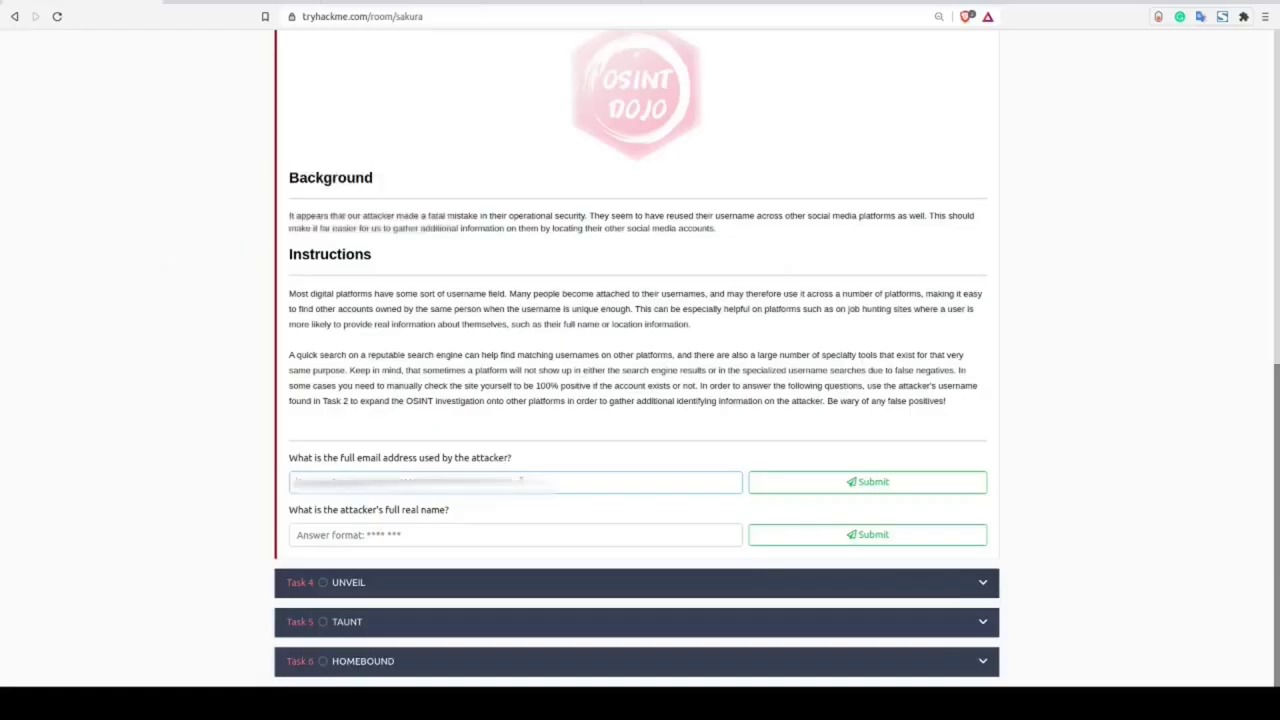
Submit the attacker's full email address as the answer to the first Reconnaissance question in the Sakura room
{"action": "left_click", "coordinate": [847, 483]}
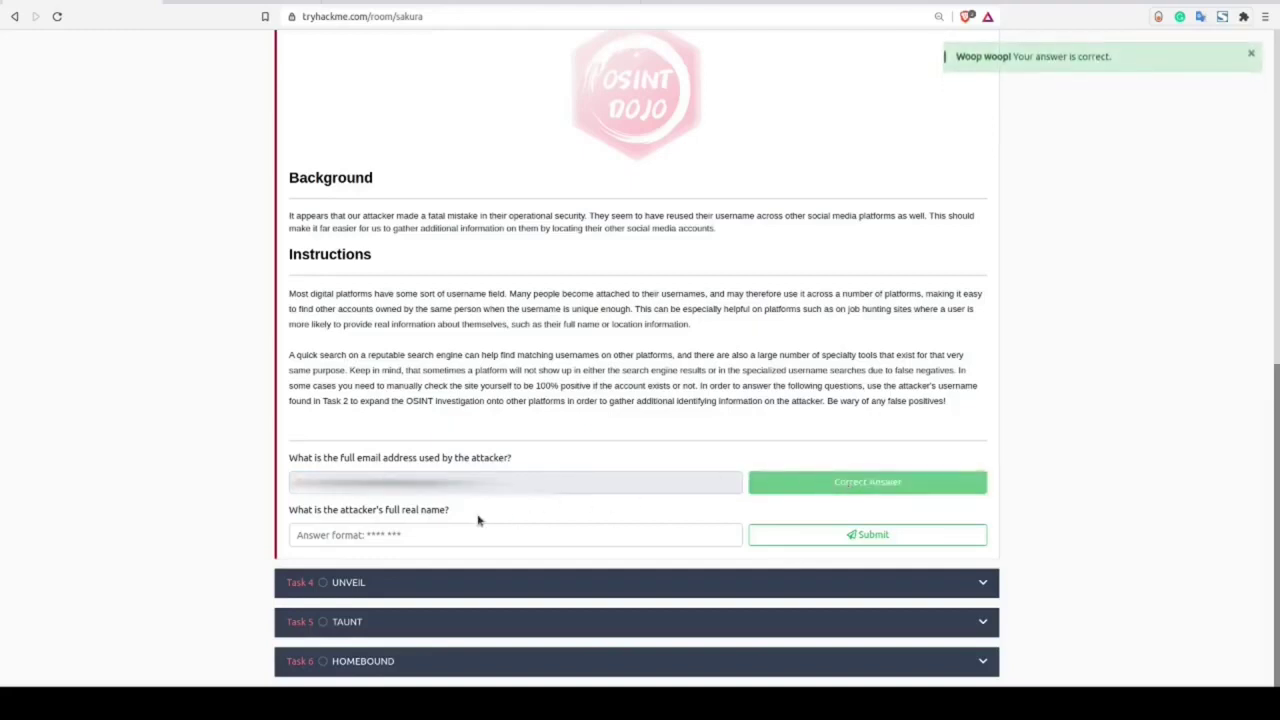
Return to WhatsMyName and select the attacker's username in the search field, bringing up the actions available for it
{"action": "left_click", "coordinate": [218, 2]}
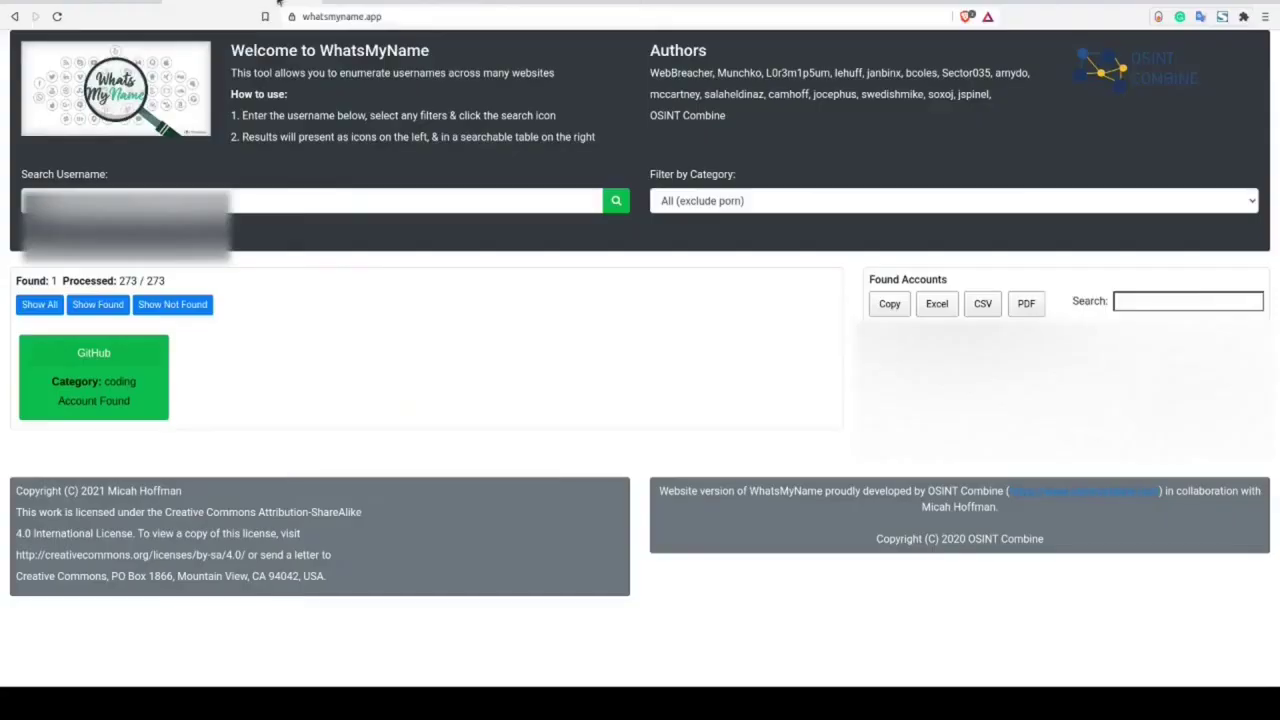
{"action": "double_click", "coordinate": [27, 192]}
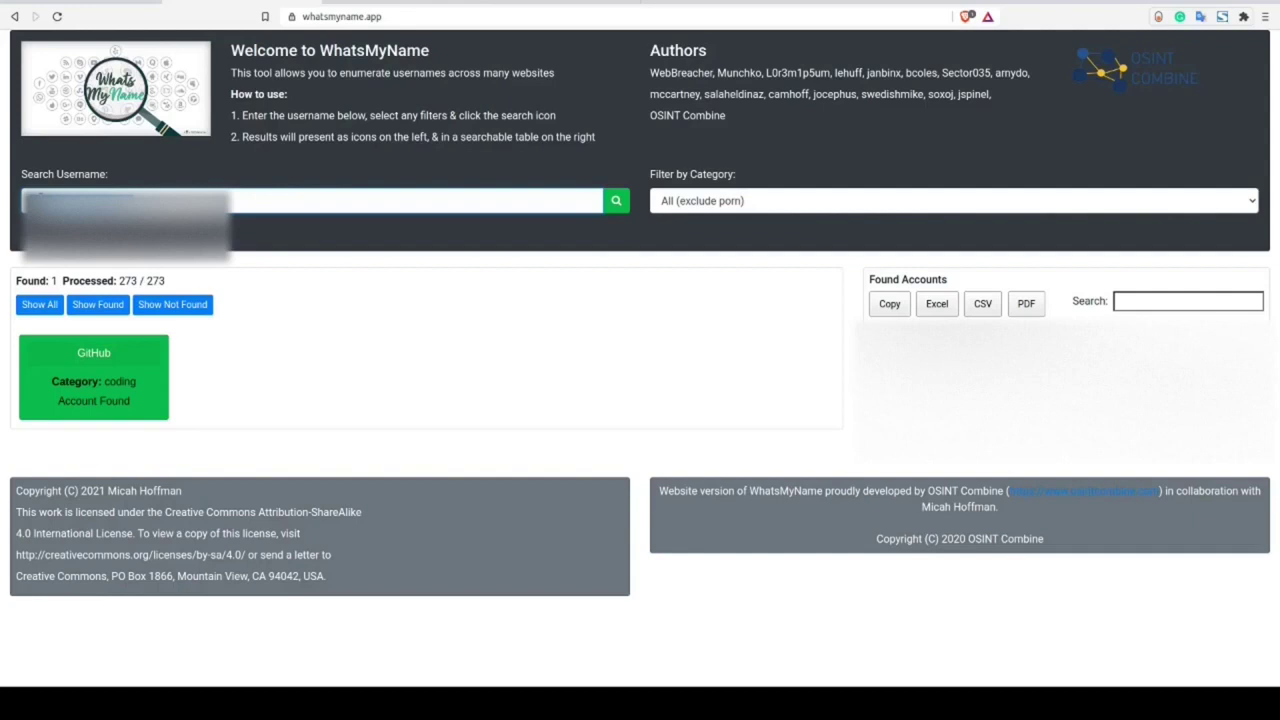
{"action": "right_click", "coordinate": [45, 210]}
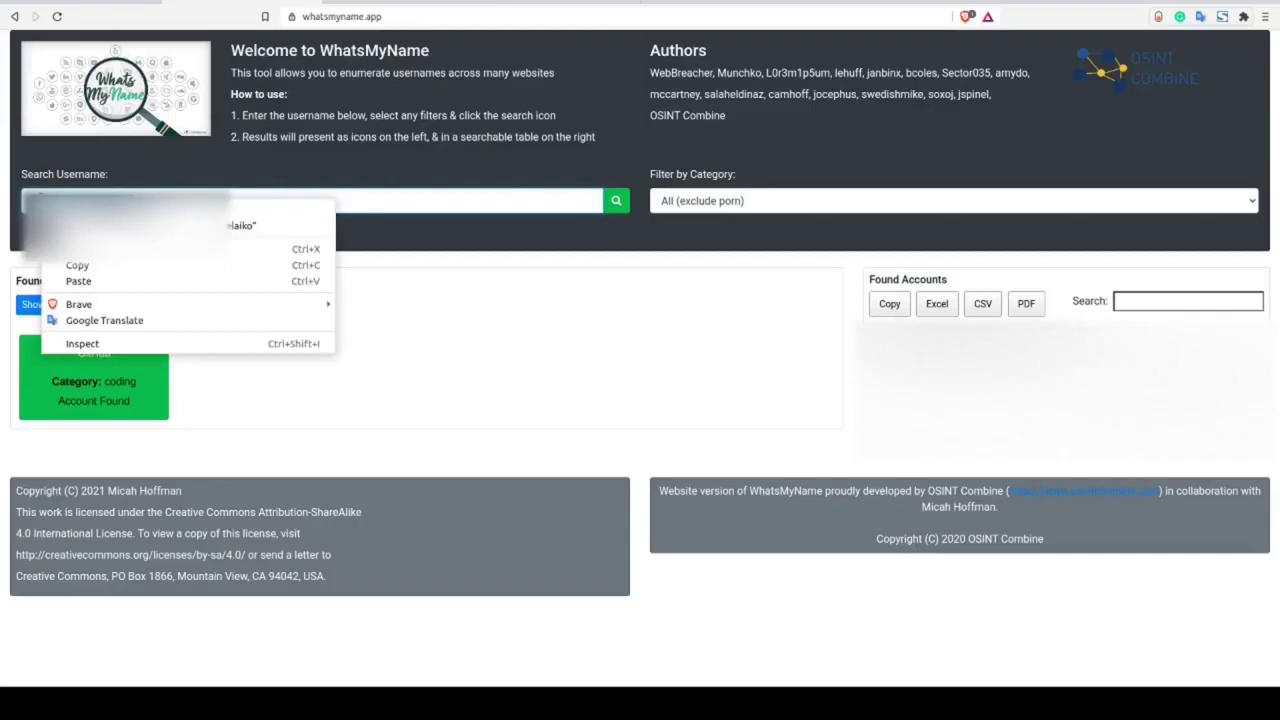